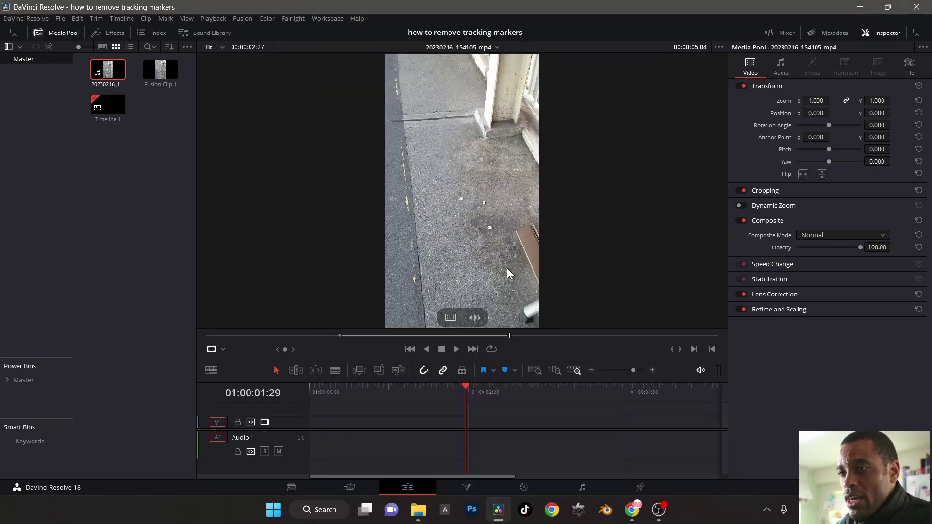
- Drop the asphalt clip on the timeline, make it a New Fusion Clip, and open it in Fusion
left_click_drag(116, 75, 395, 426)
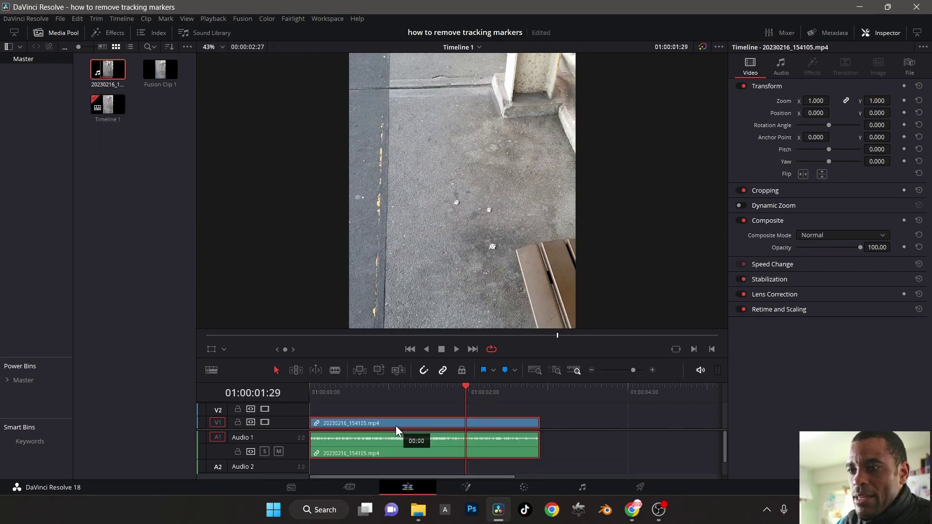
right_click(410, 418)
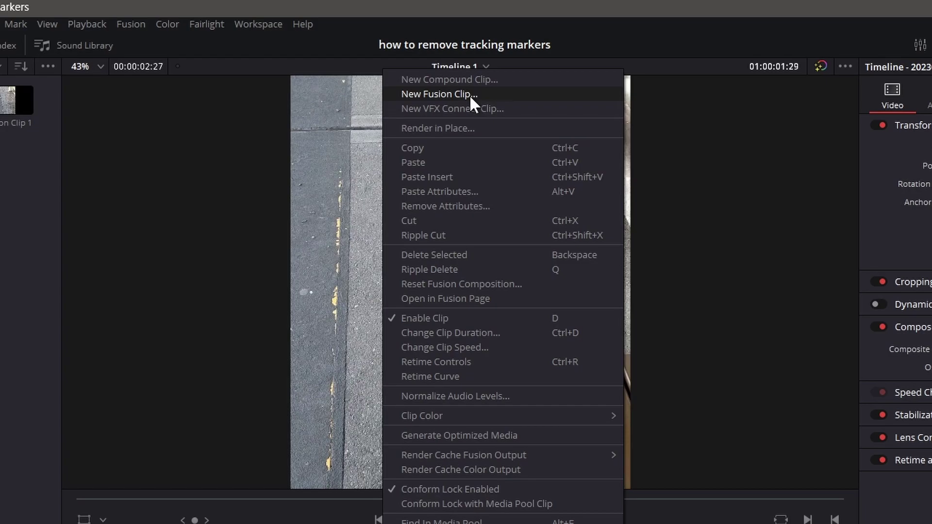
left_click(469, 65)
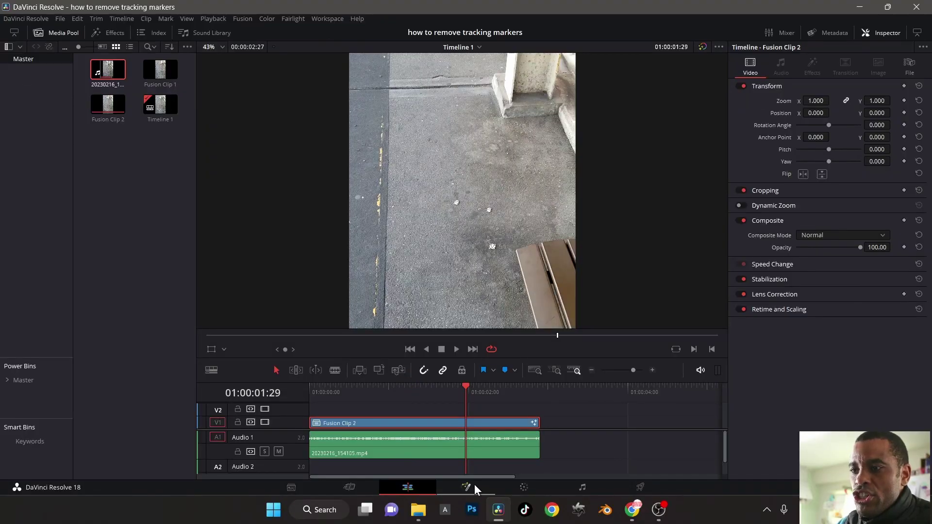
left_click(474, 485)
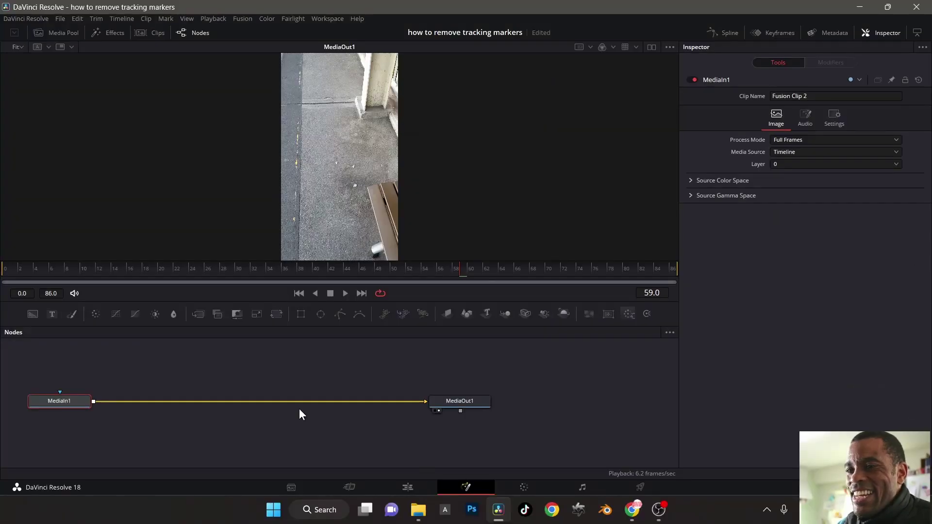
- Search 'pa' in Select Tool and add a Paint node between MediaIn1 and MediaOut1
left_click_drag(222, 412, 261, 421)
left_click_drag(137, 357, 101, 439)
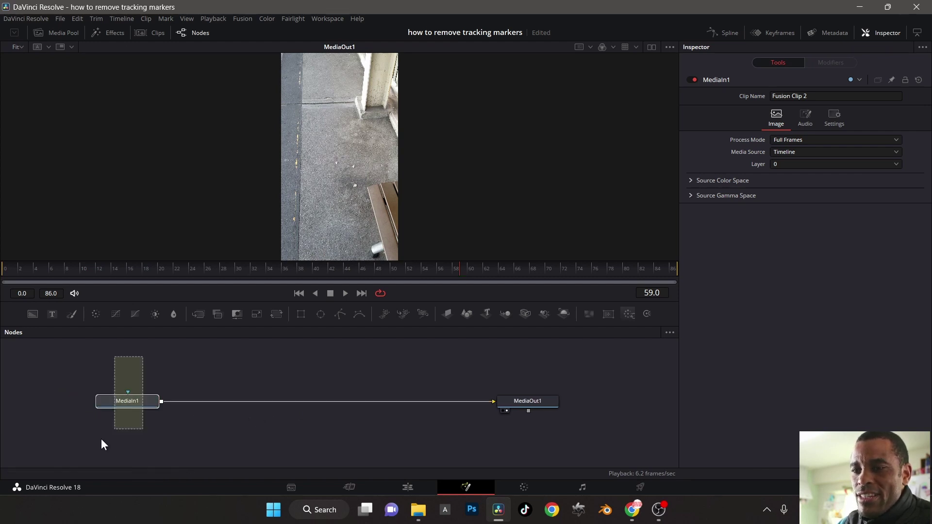
left_click(132, 401)
left_click(281, 419)
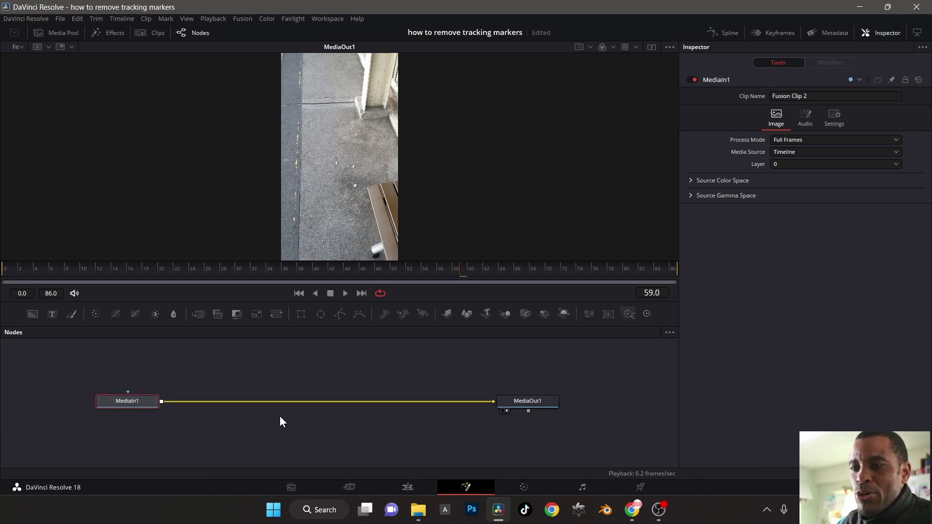
key("shift+space")
type("Paint")
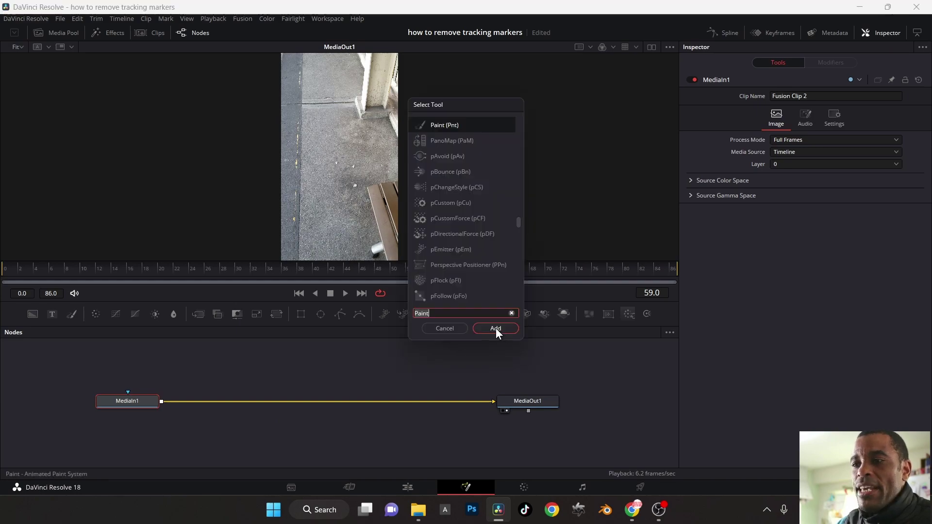
key("BackSpace")
key("BackSpace")
key("BackSpace")
key("BackSpace")
key("BackSpace")
type("pa")
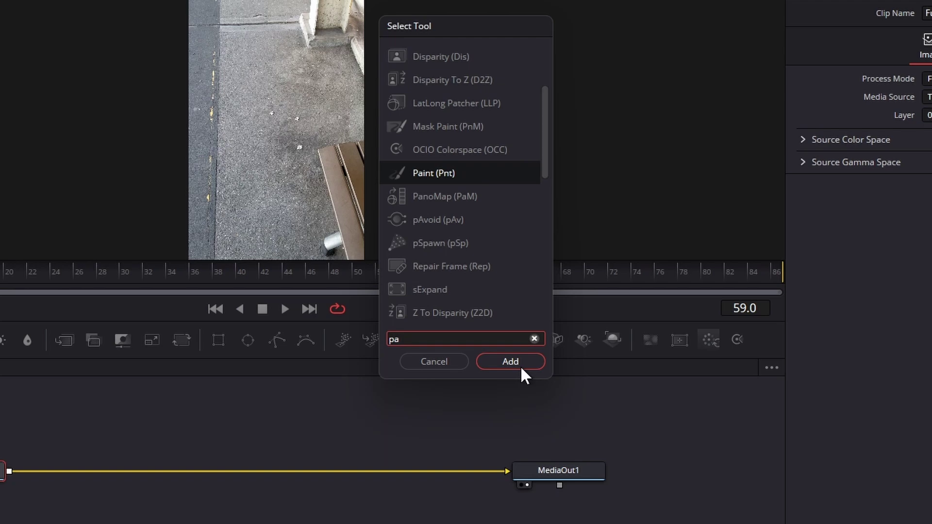
left_click(521, 368)
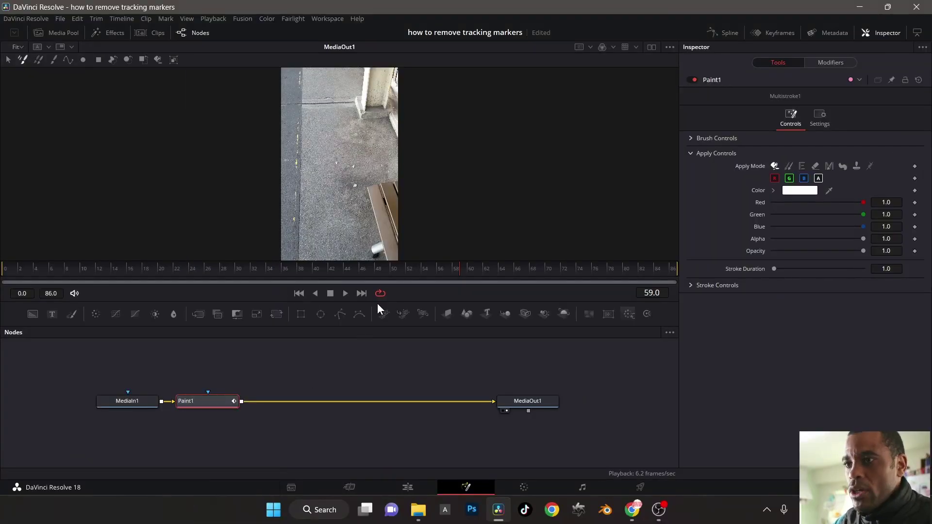
- Choose the Stroke tool, set Apply Mode to Clone, and raise brush Size to 0.054
scroll(356, 192, "up", 5)
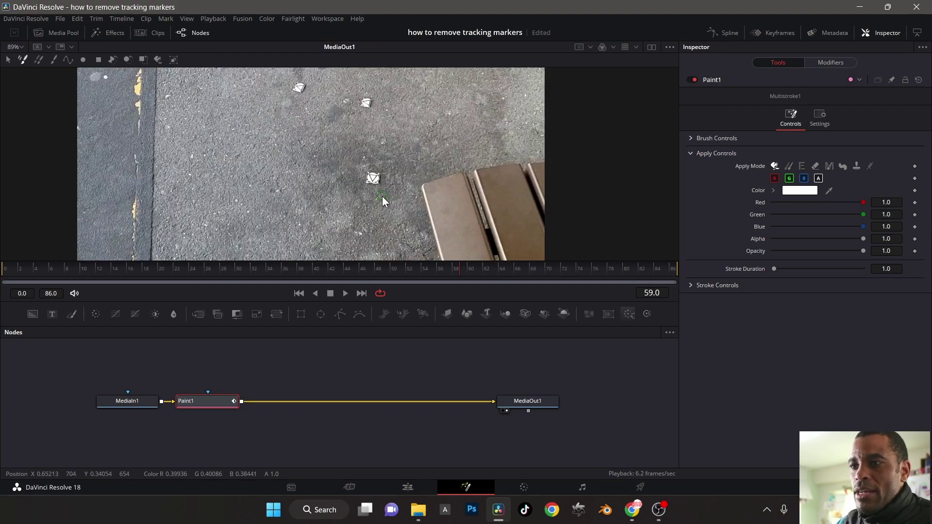
scroll(383, 193, "down", 5)
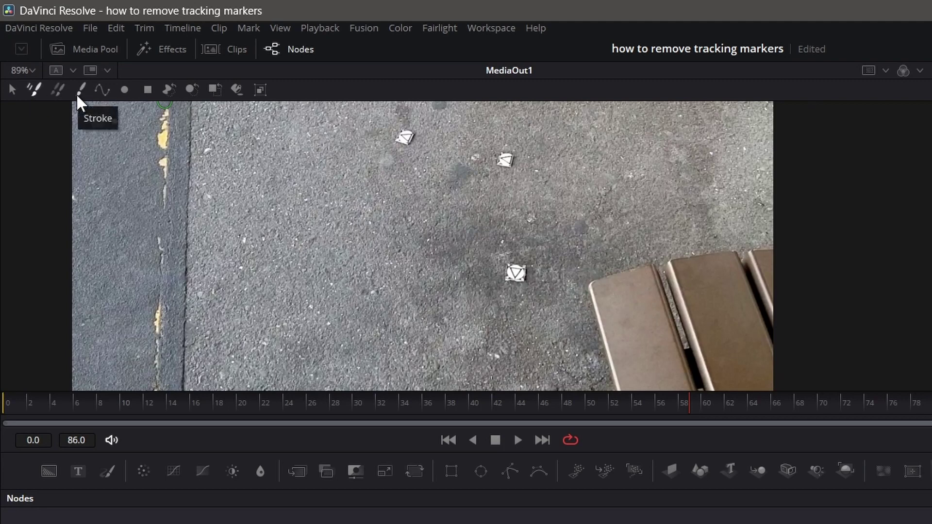
left_click(80, 96)
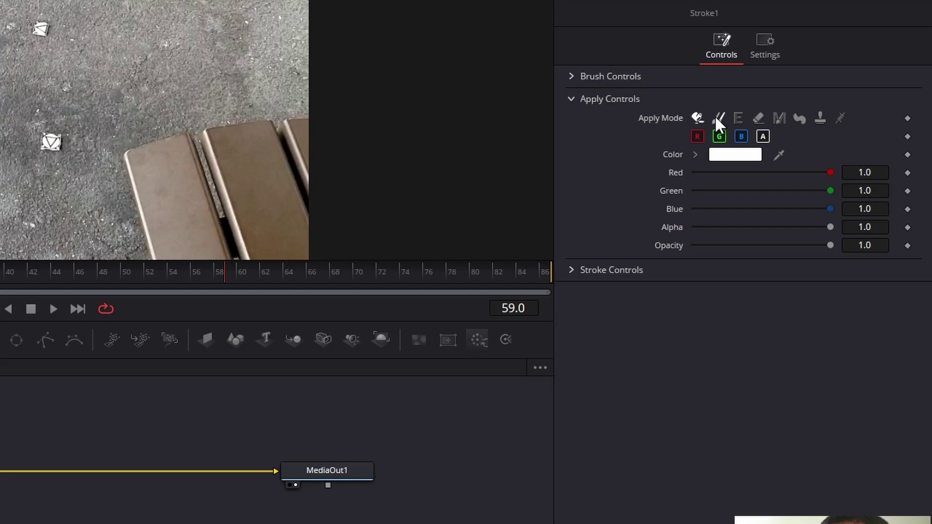
left_click(716, 118)
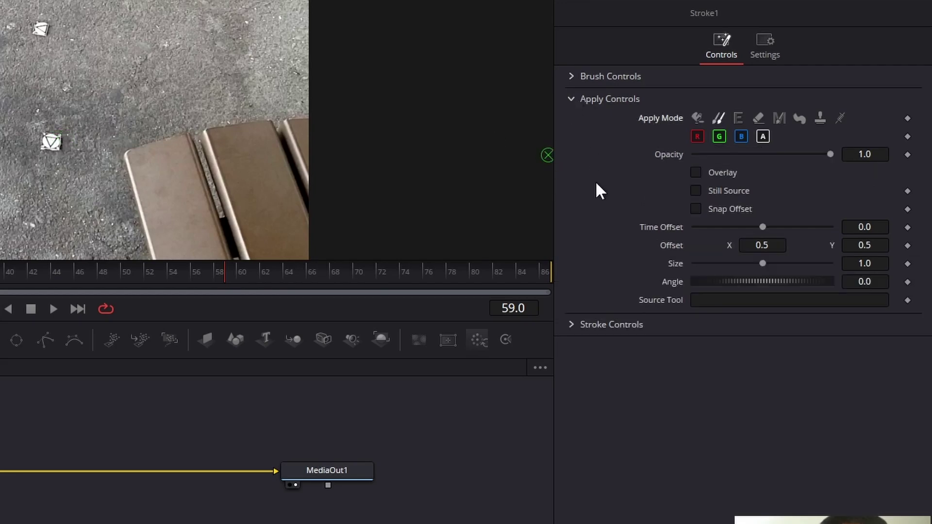
left_click(569, 76)
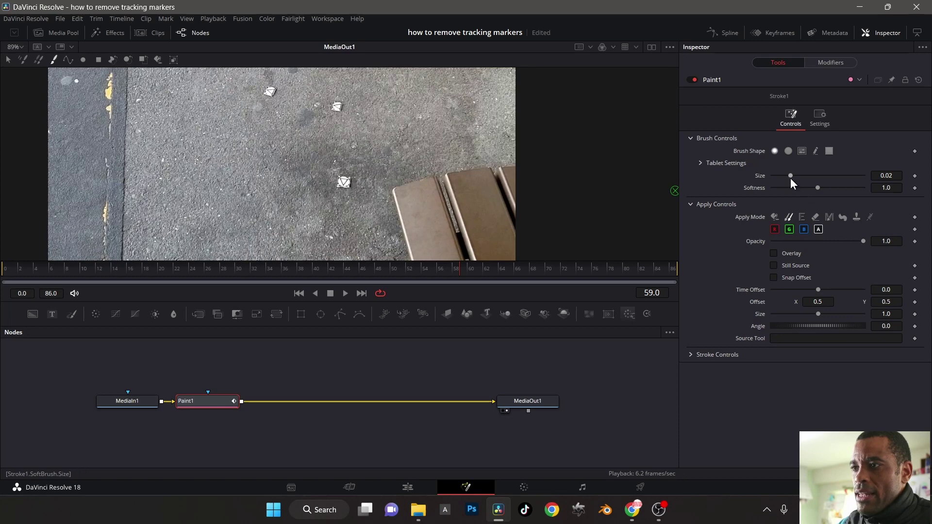
left_click_drag(811, 179, 823, 178)
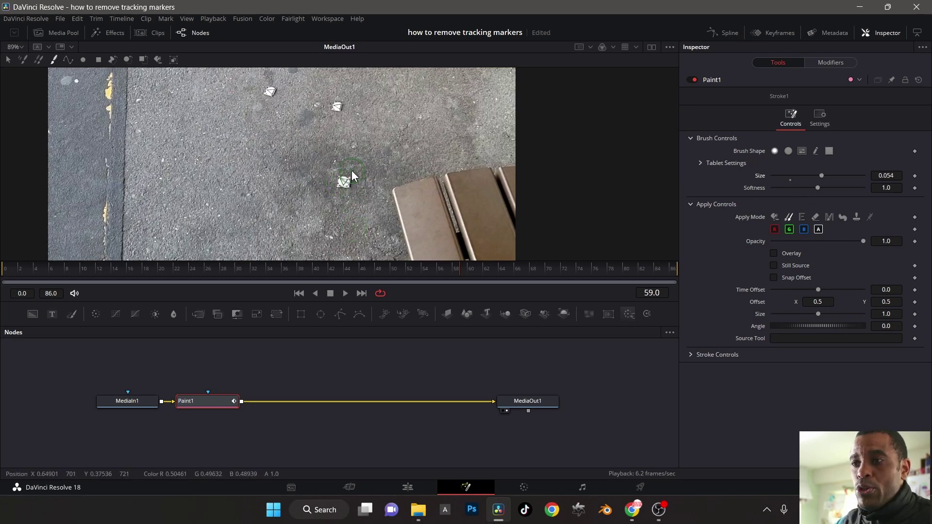
- Set the clone source just above the central marker and paint asphalt over it
key("alt")
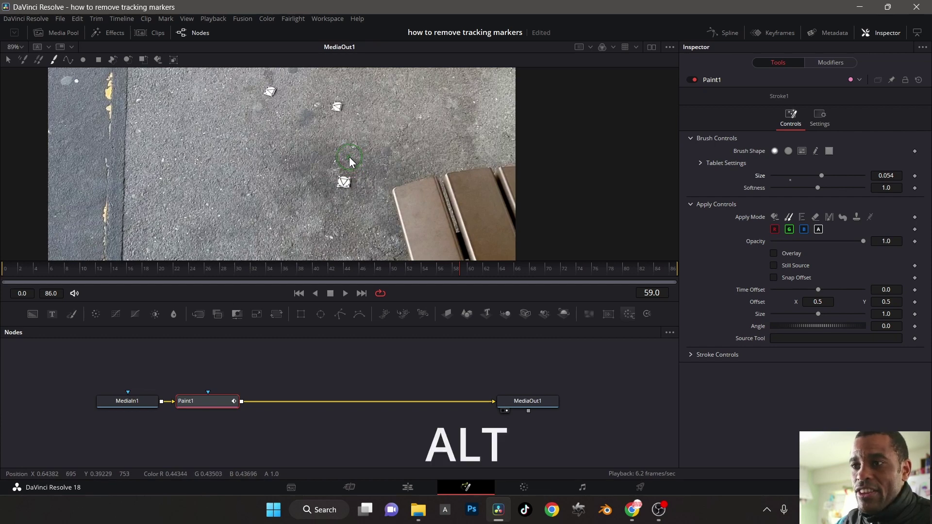
left_click(348, 157, "alt")
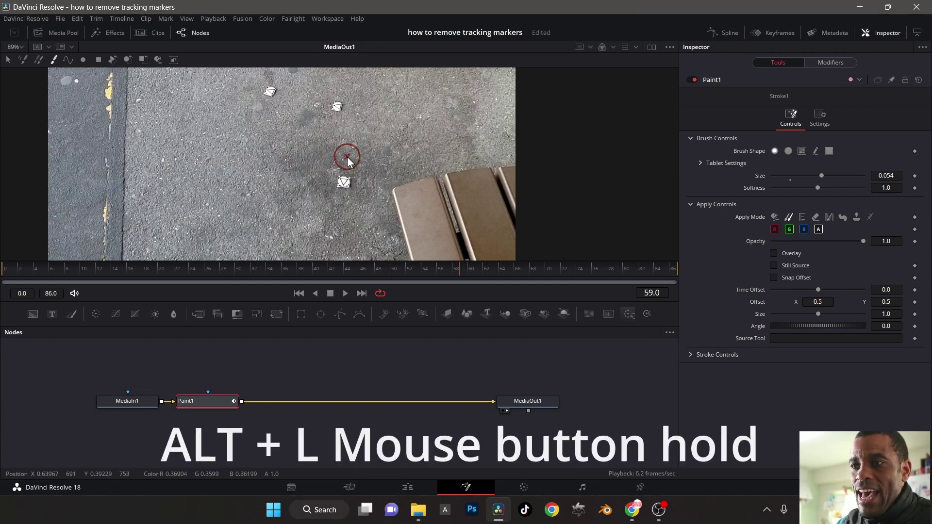
left_click_drag(347, 156, 345, 188)
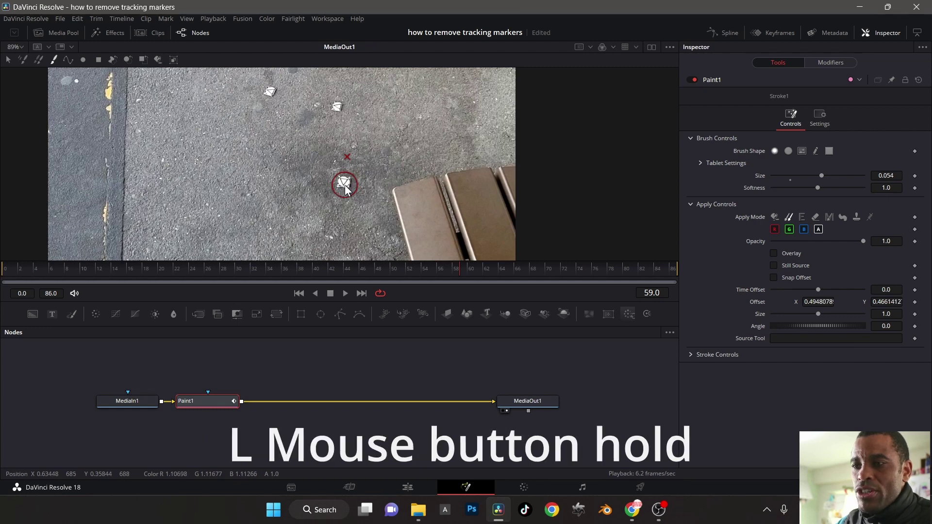
left_click_drag(346, 189, 345, 181)
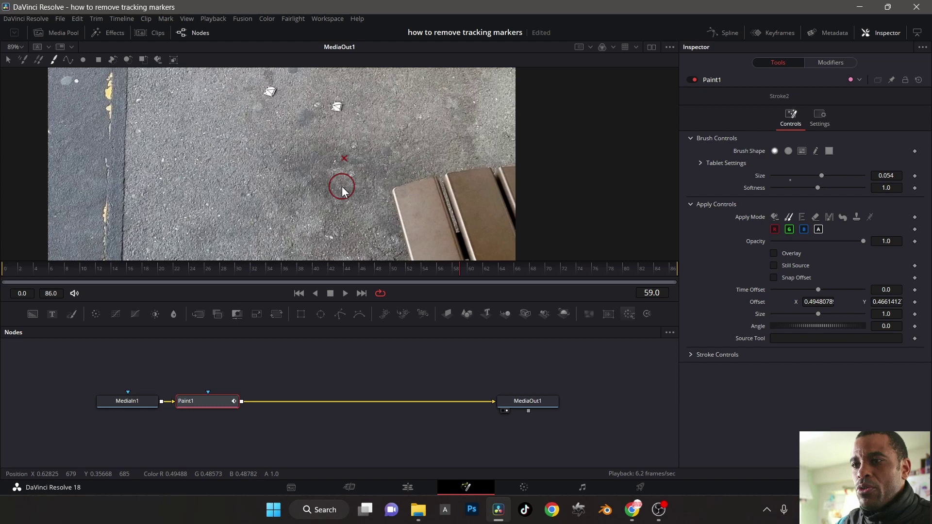
- Select the clone stroke and reach Center's Modify With > Tracker position option
left_click(7, 61)
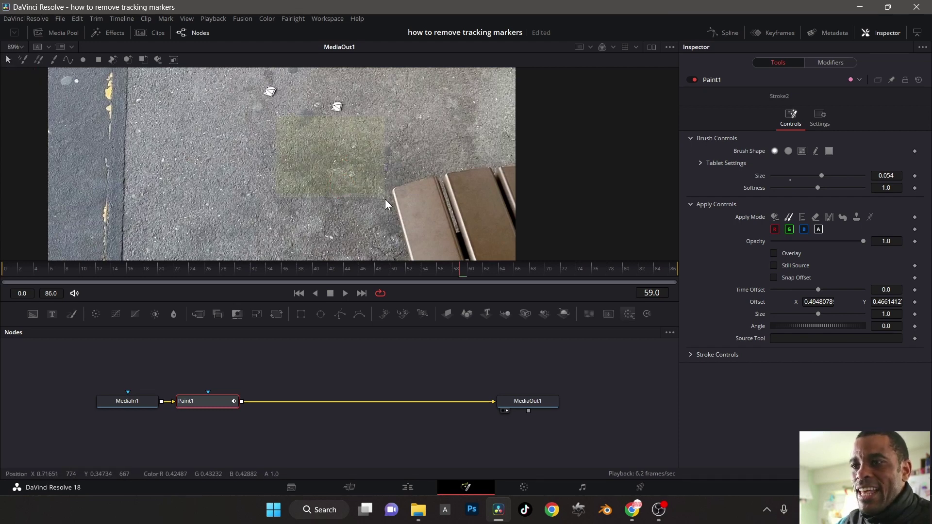
left_click(345, 183)
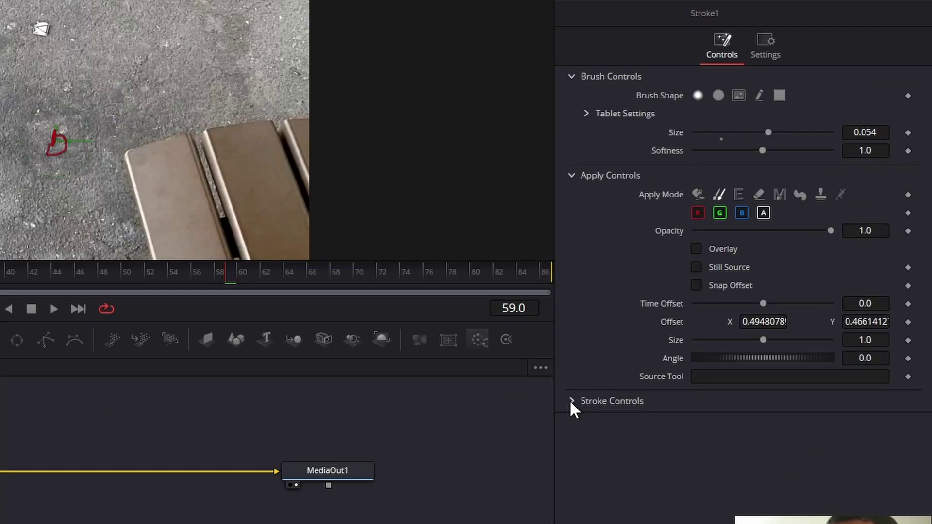
left_click(690, 354)
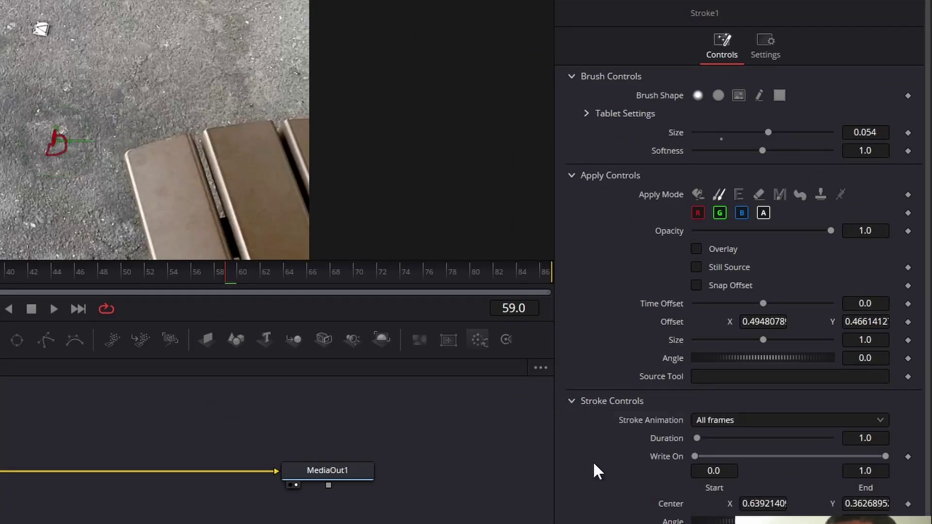
scroll(602, 471, "down", 1)
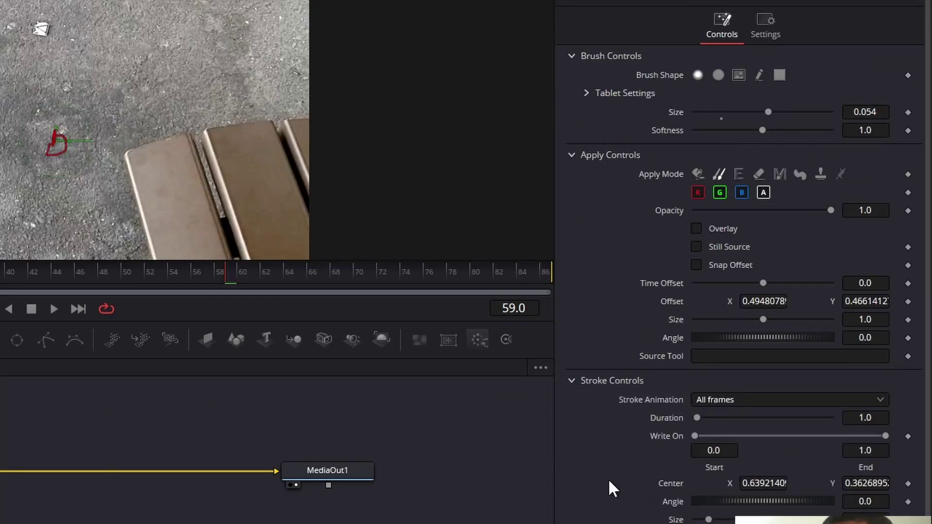
right_click(672, 483)
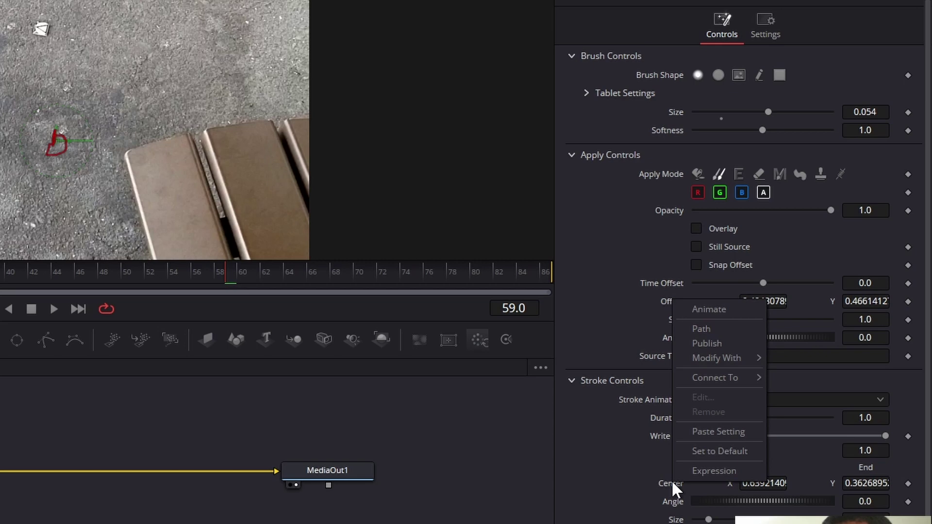
mouse_move(735, 365)
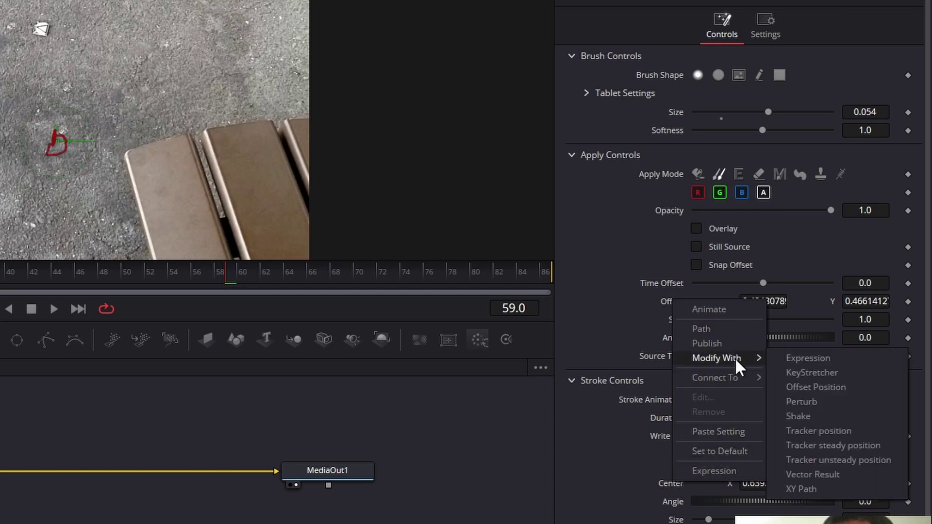
- Drive the stroke centre with Tracker position and set Track1's source to MediaIn1
left_click(811, 432)
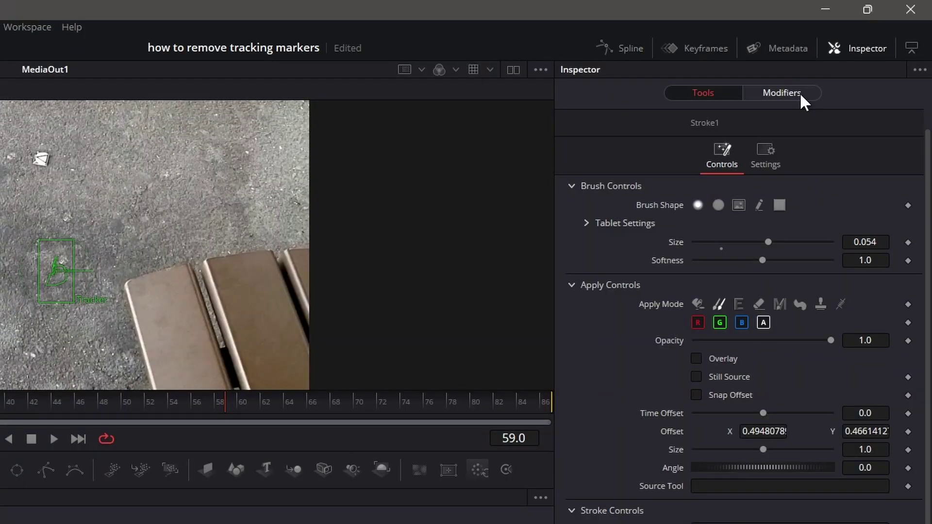
left_click(842, 64)
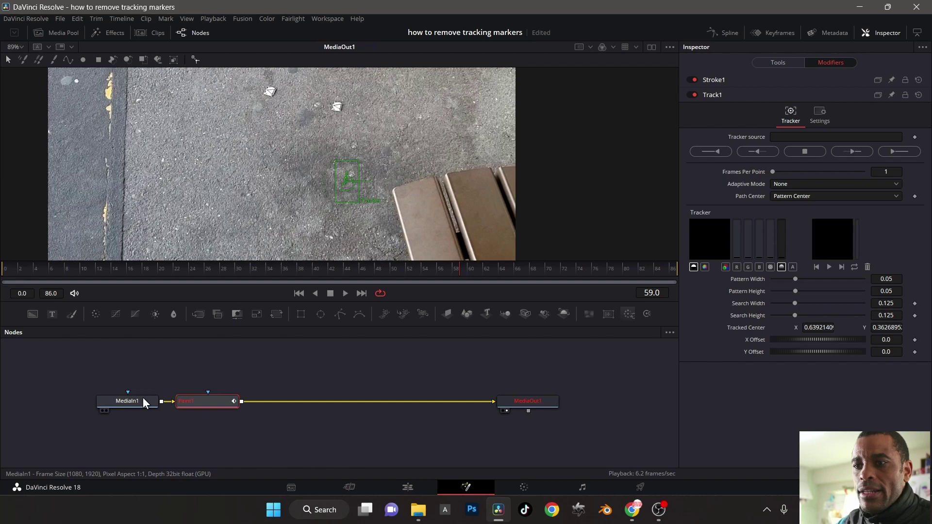
mouse_move(133, 406)
left_mouse_down()
mouse_move(225, 366)
mouse_move(639, 240)
left_mouse_up()
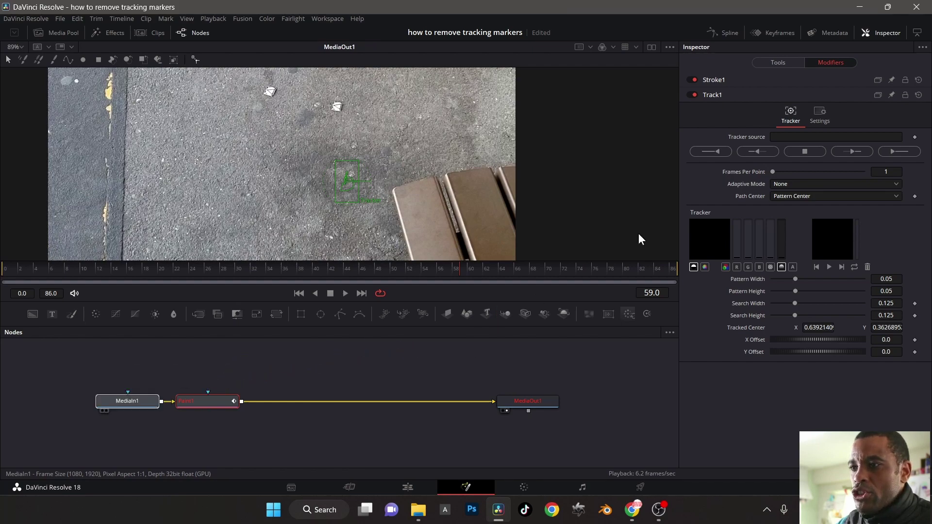
left_click_drag(803, 147, 814, 139)
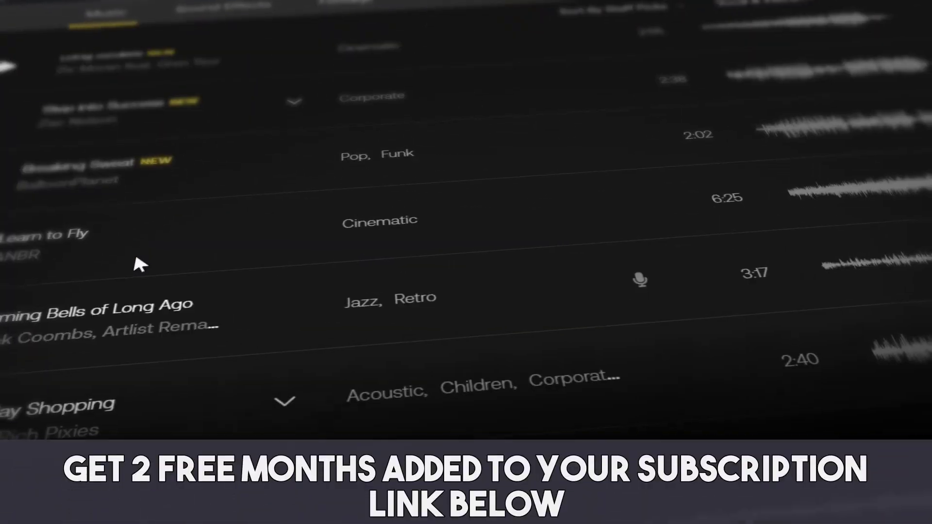
scroll(124, 303, "down", 5)
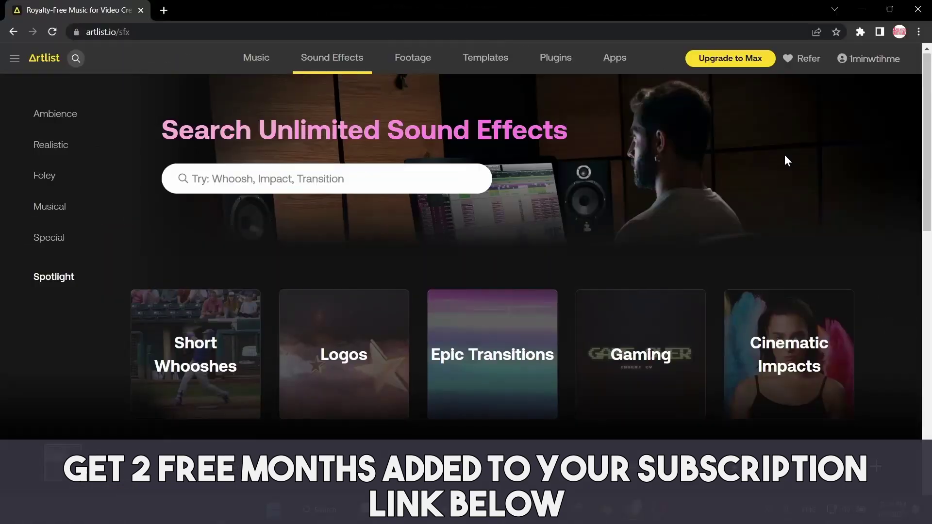
scroll(784, 156, "down", 3)
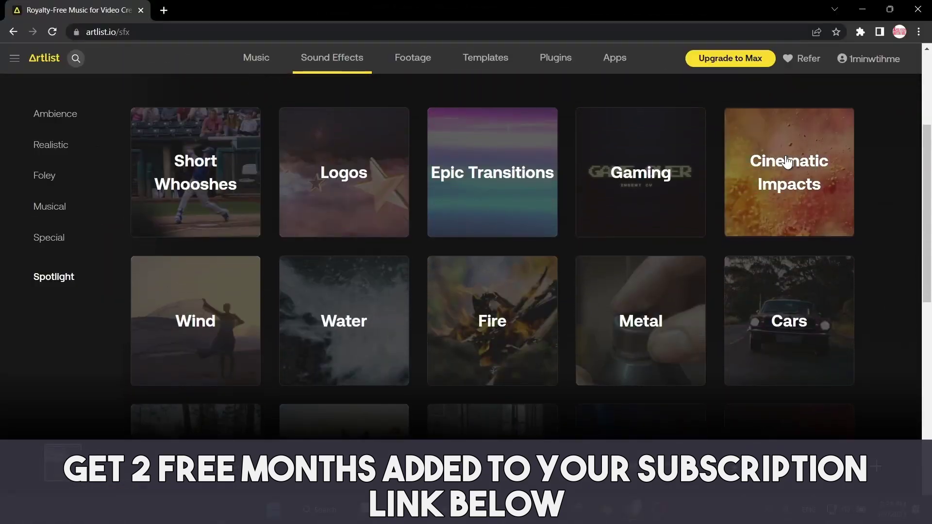
scroll(787, 164, "down", 3)
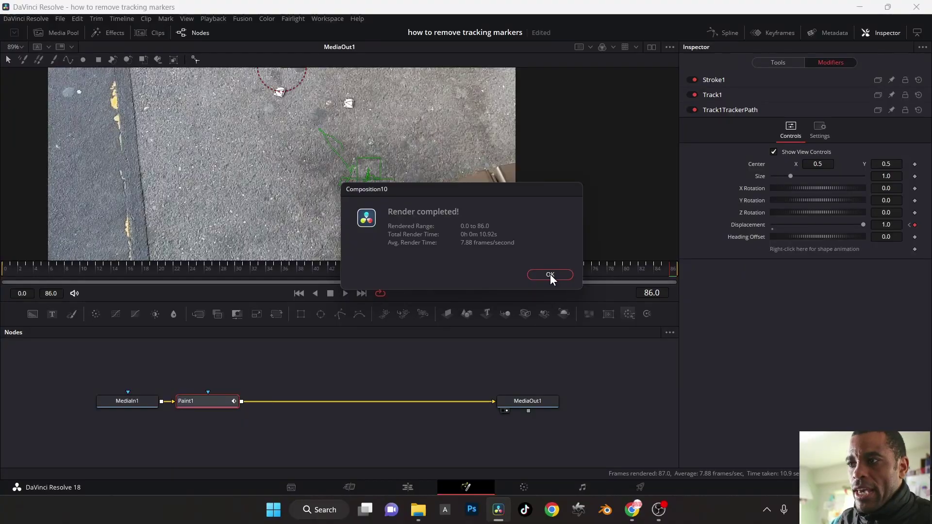
- Dismiss the render message, play the clip from the start to verify the clone, and zoom in
left_click(549, 274)
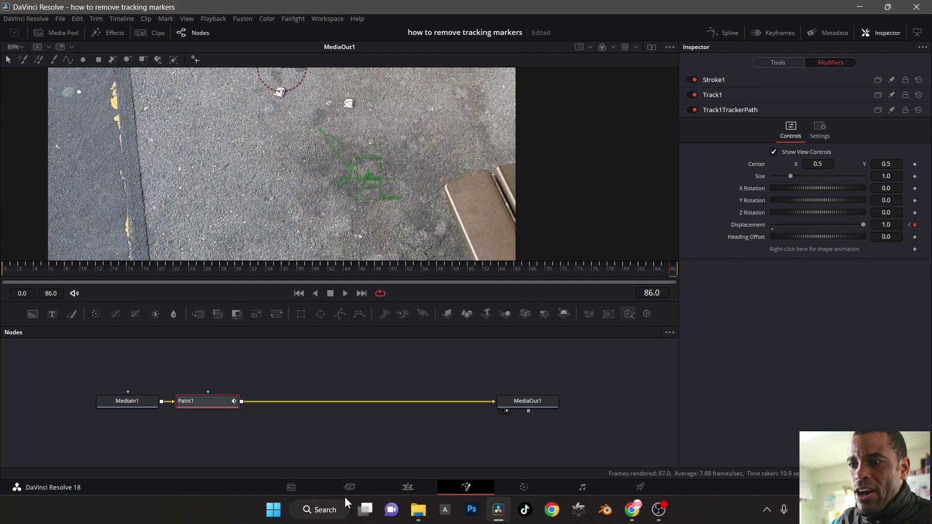
left_click(299, 293)
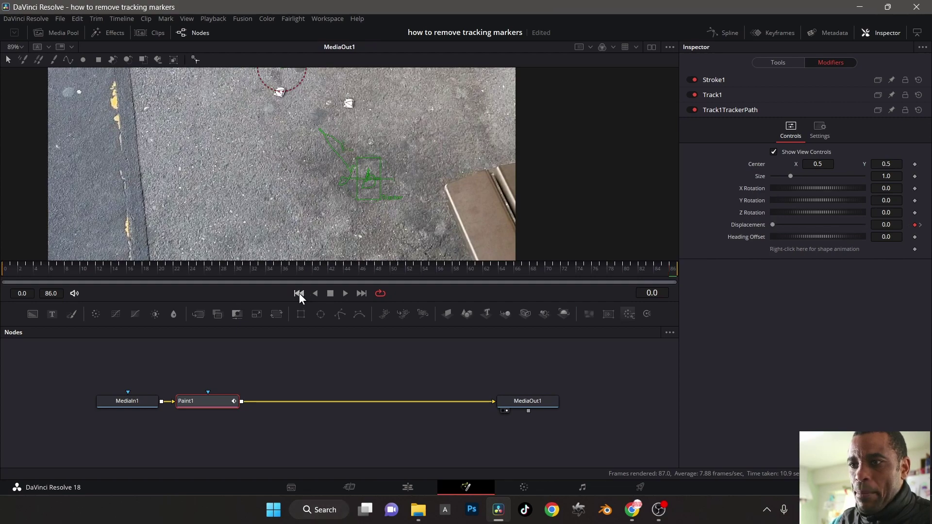
left_click(346, 293)
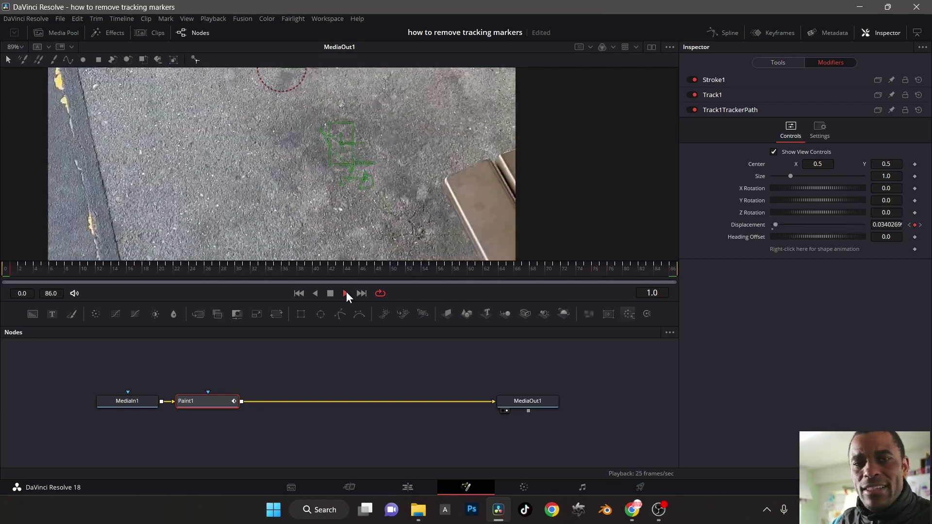
left_click(330, 293)
left_click(302, 294)
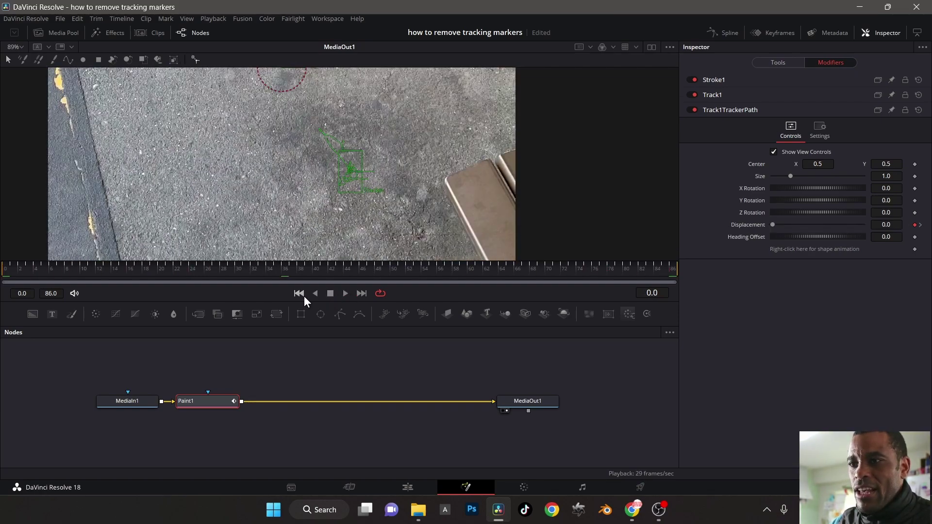
scroll(403, 160, "up", 3)
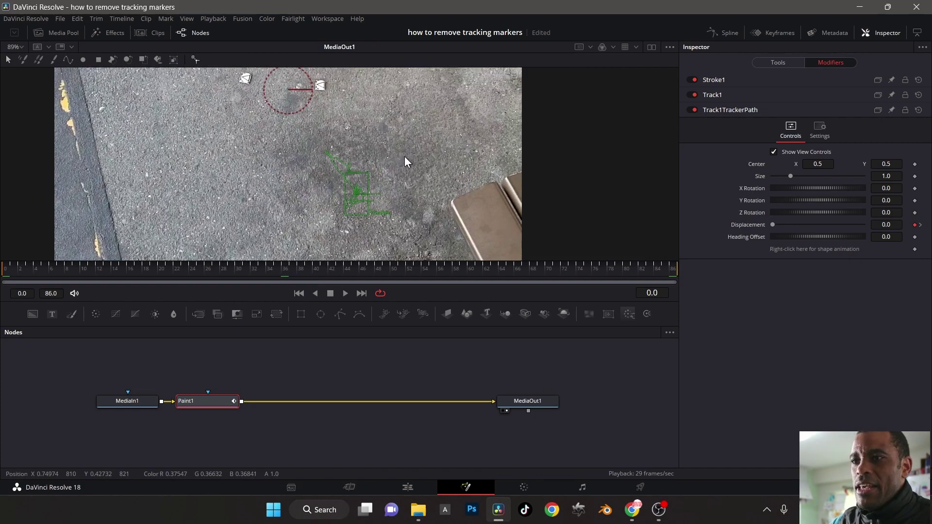
scroll(404, 176, "up", 2)
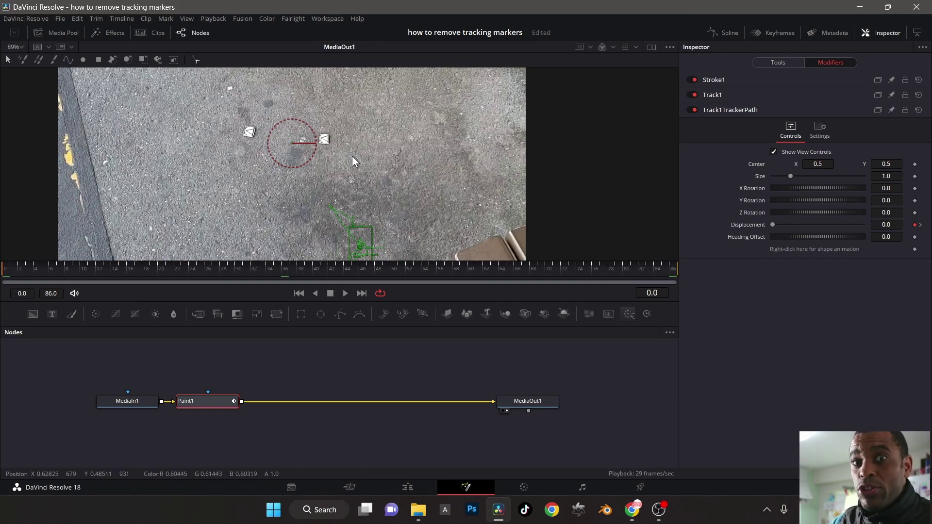
- Start a new Paint1 clone stroke sourced from clean asphalt, painting over the second marker
scroll(358, 147, "up", 4)
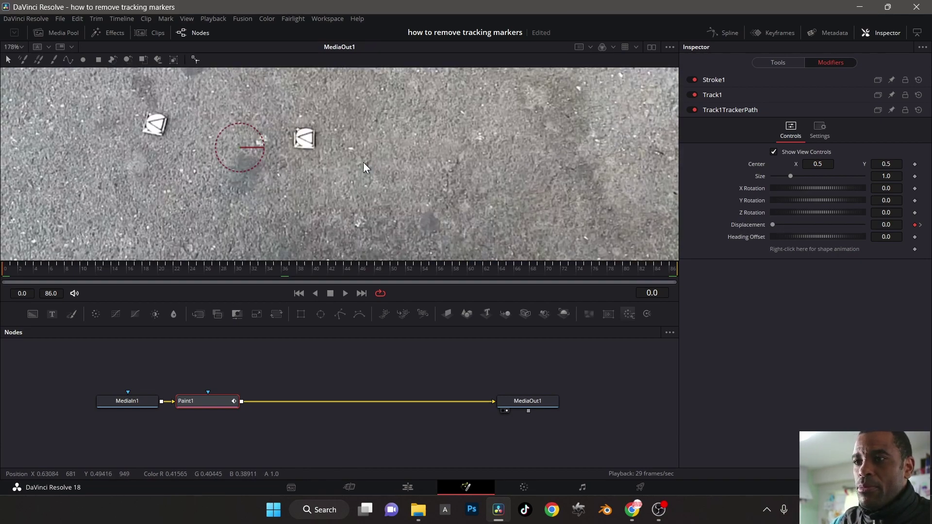
left_click(211, 397)
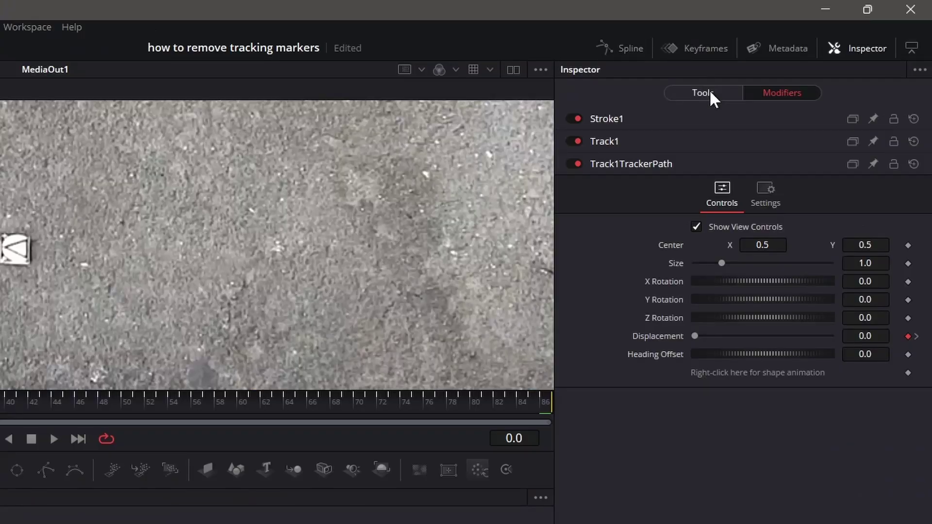
left_click(709, 91)
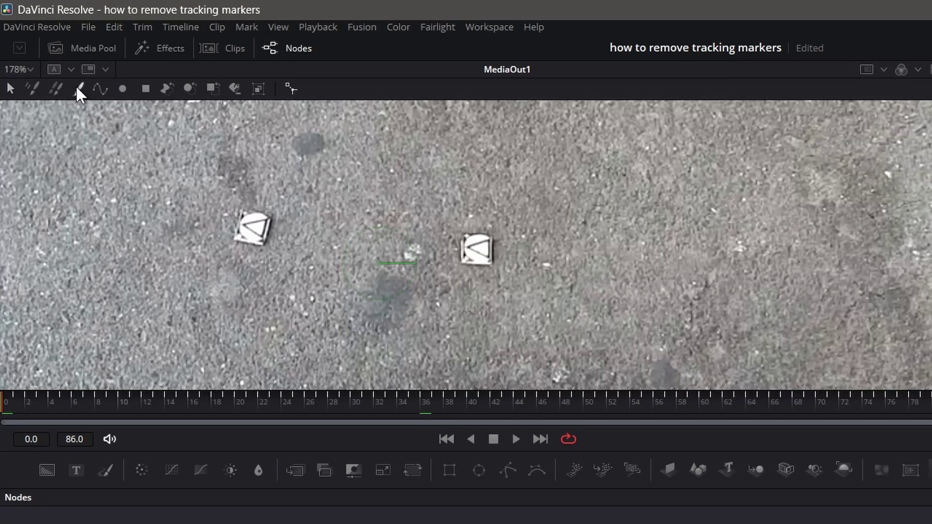
left_click(53, 59)
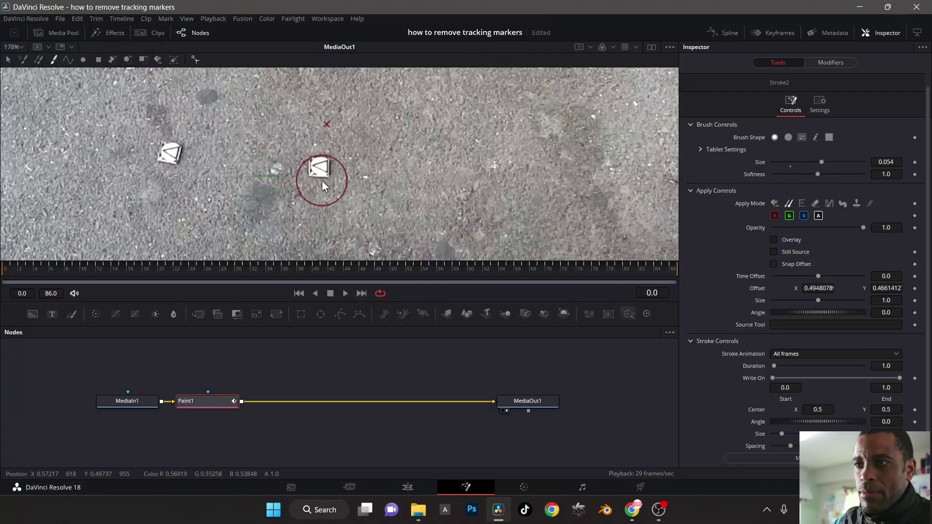
left_click(388, 167, "alt")
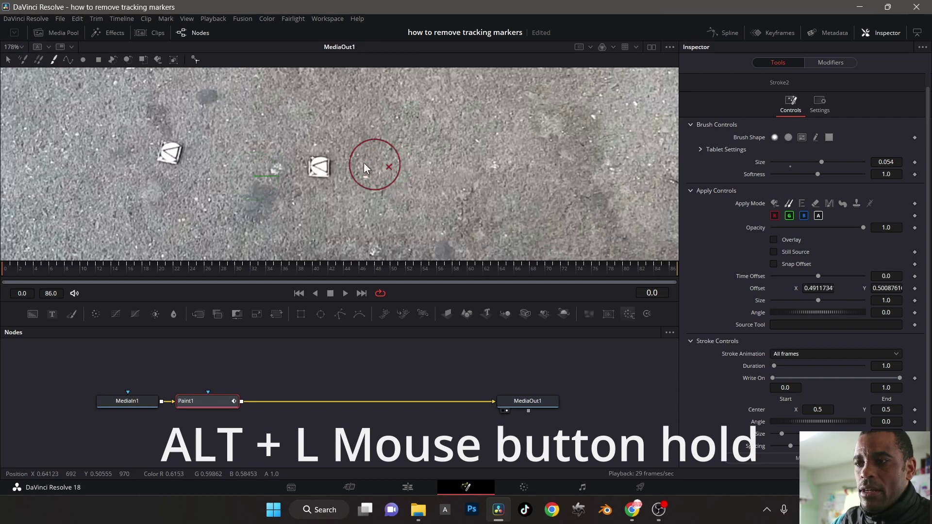
mouse_move(314, 167)
left_mouse_down()
mouse_move(326, 176)
mouse_move(311, 180)
mouse_move(307, 164)
mouse_move(327, 166)
mouse_move(325, 183)
left_mouse_up()
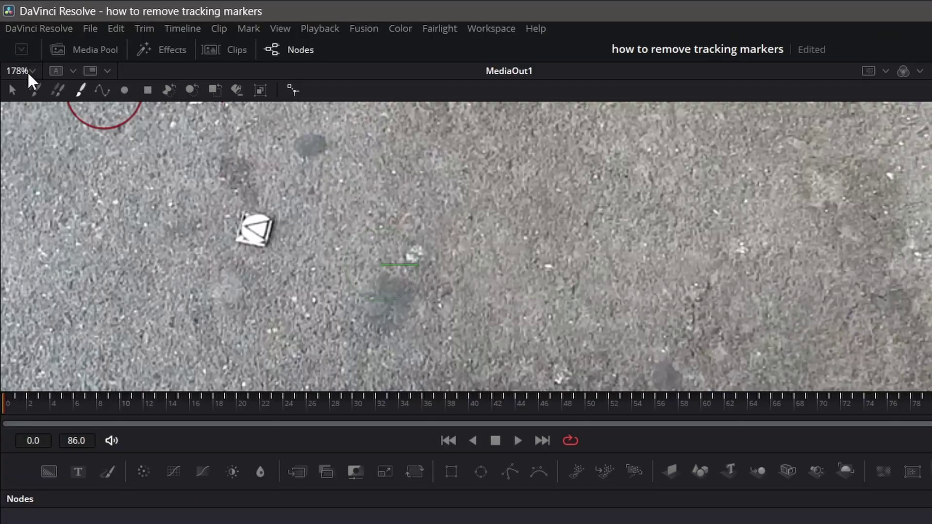
- Select Stroke2 and drive its Center with a Tracker position modifier
left_click(12, 92)
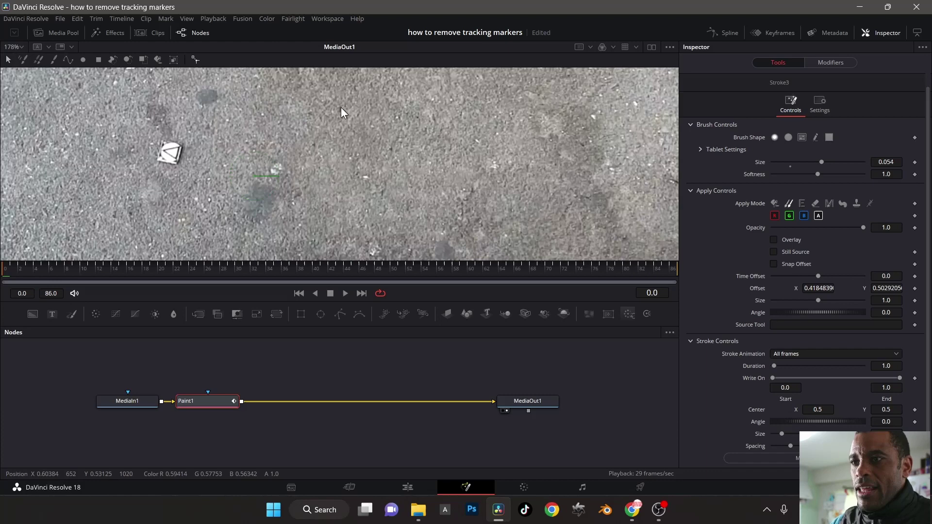
left_click_drag(458, 154, 658, 346)
left_click_drag(441, 224, 442, 225)
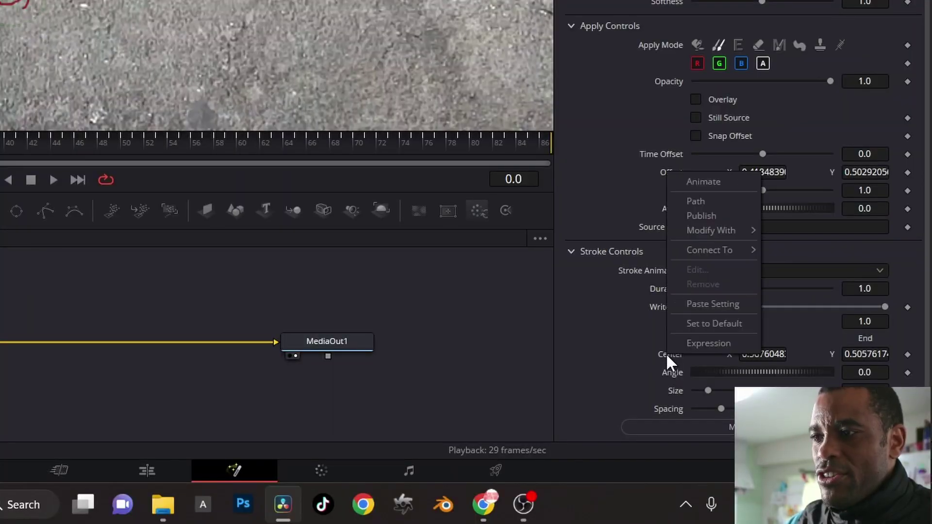
mouse_move(706, 231)
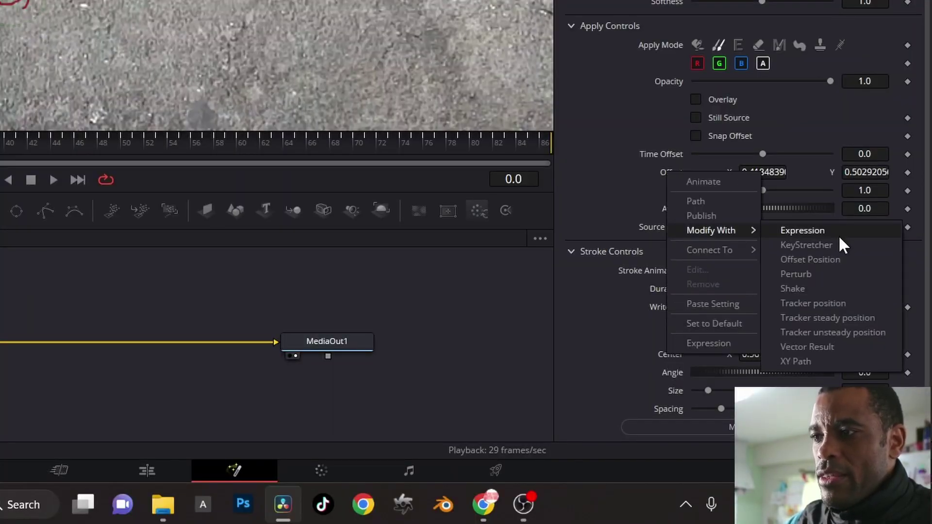
left_click(836, 302)
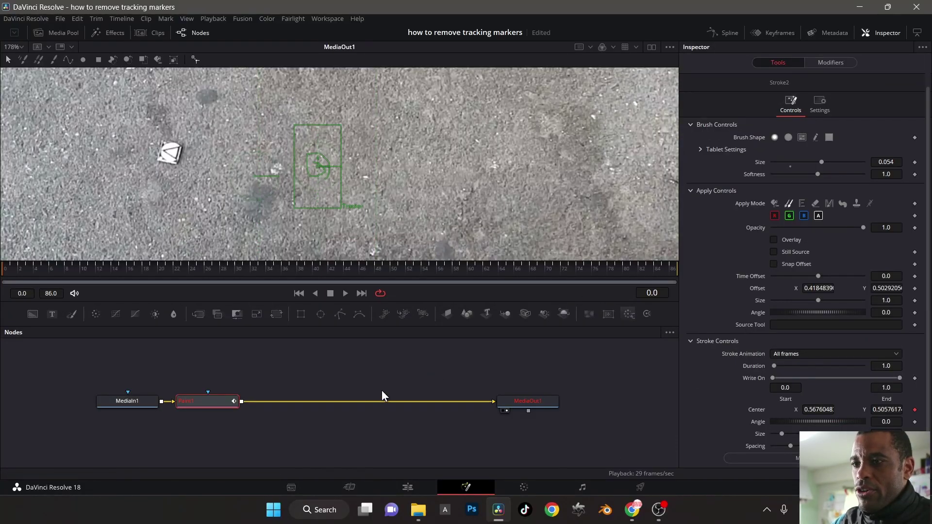
- Set Track2's source to MediaIn1, track forward through frames 0–86, and return to the start
left_click(827, 65)
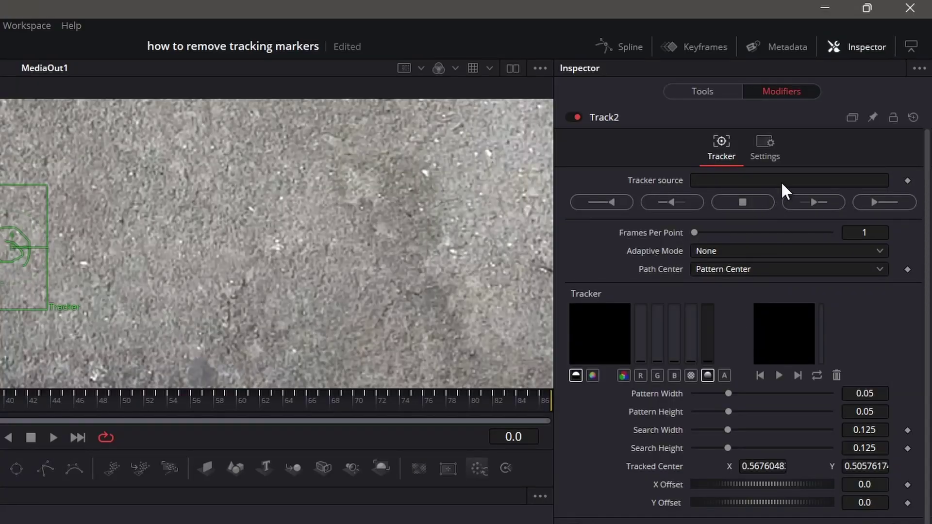
left_click_drag(788, 186, 786, 180)
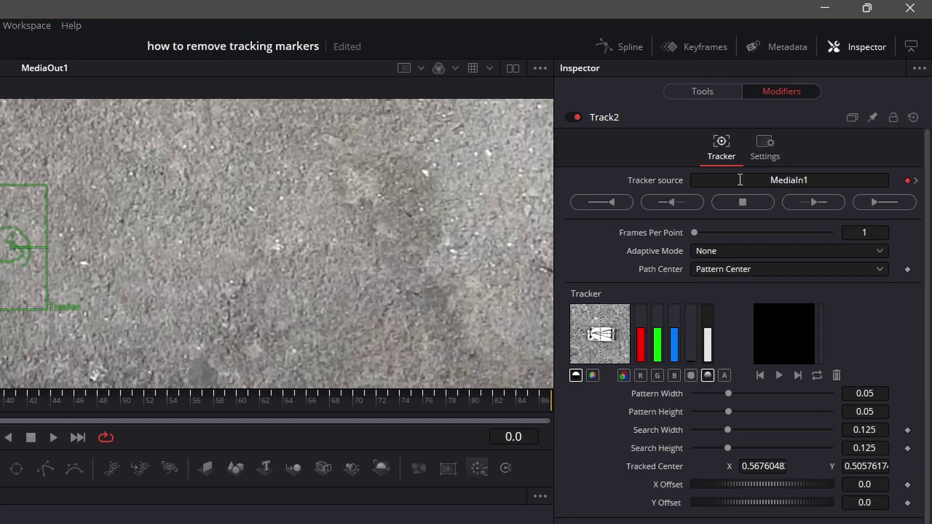
left_click(884, 201)
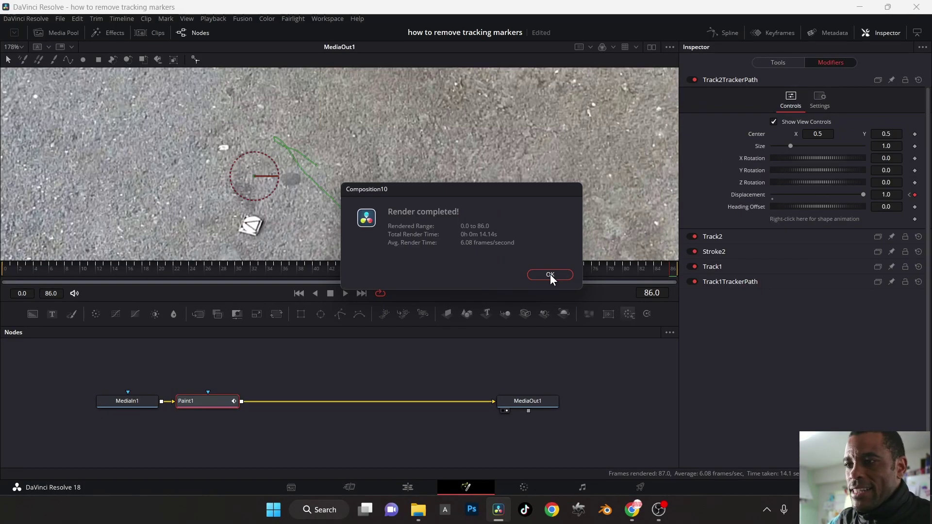
left_click(550, 275)
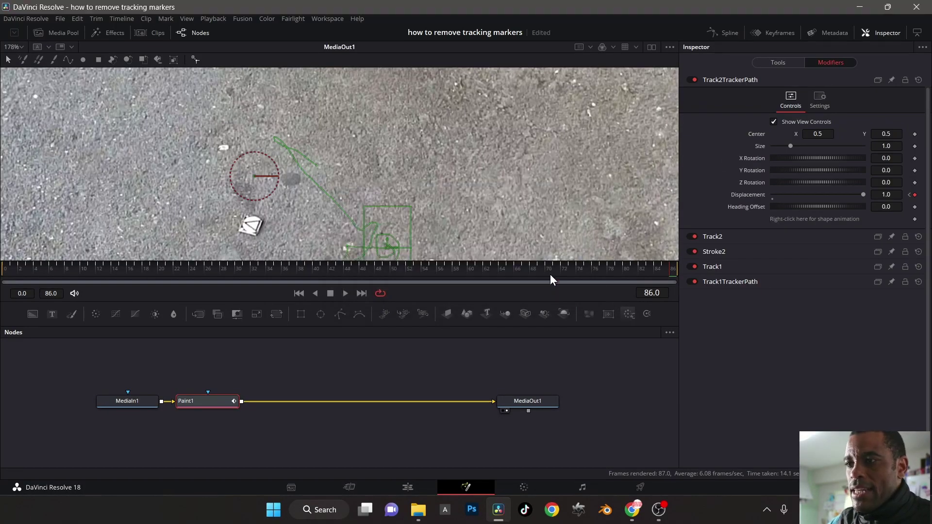
left_click(298, 293)
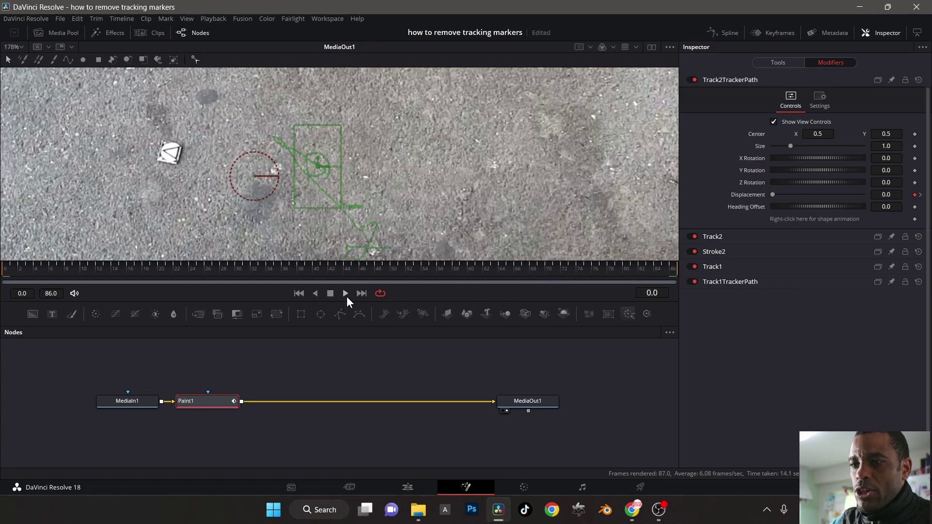
- Play Fusion Clip 2 on Timeline 1 in the Edit page to check both markers are cloned out
left_click(407, 487)
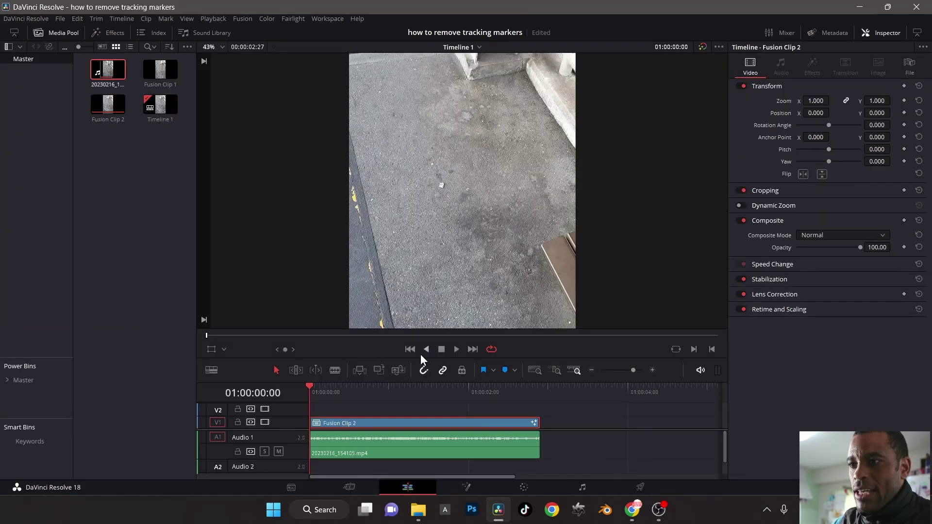
key("space")
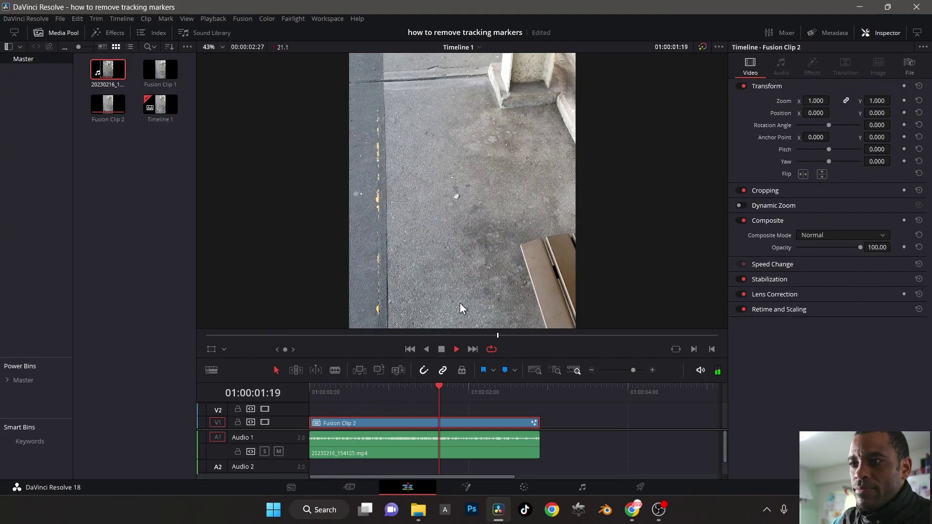